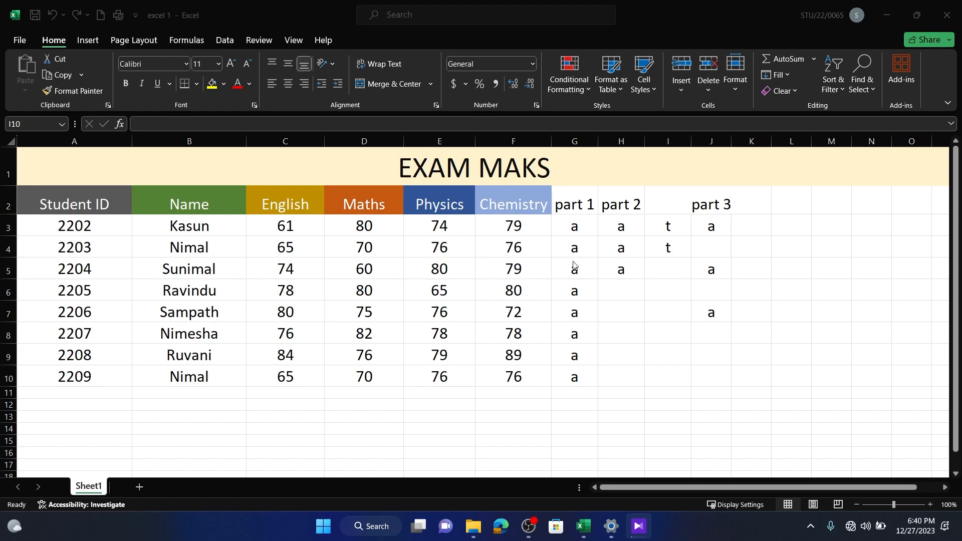
Move the active cell around the marks table, through the Maths, Student ID, Name and English columns.
left_click(355, 294)
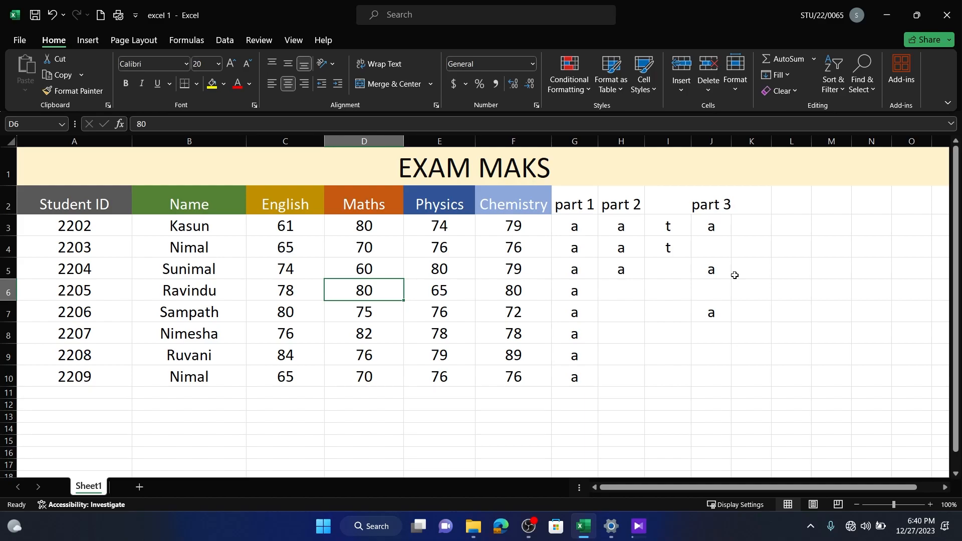
left_click(377, 334)
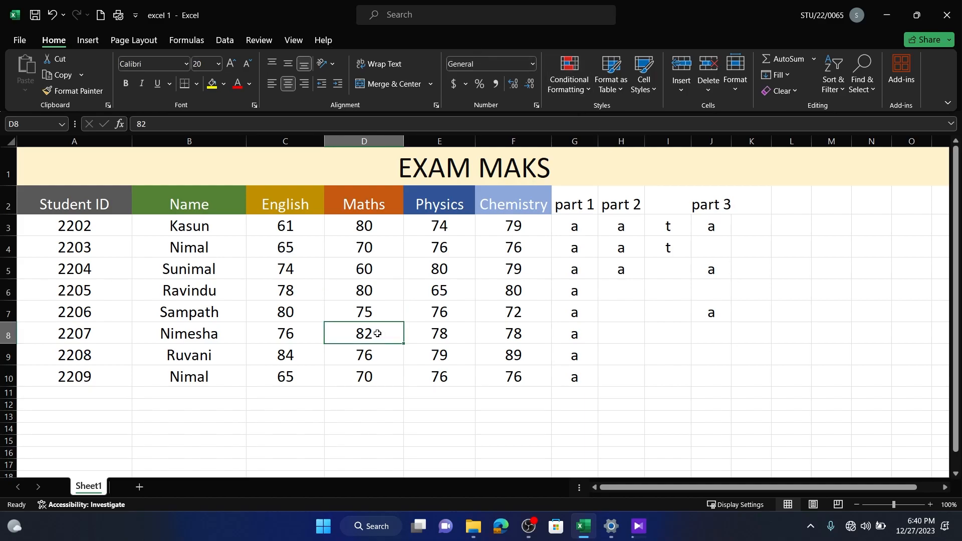
key("Left")
key("Left")
key("Up")
key("Left")
key("Up")
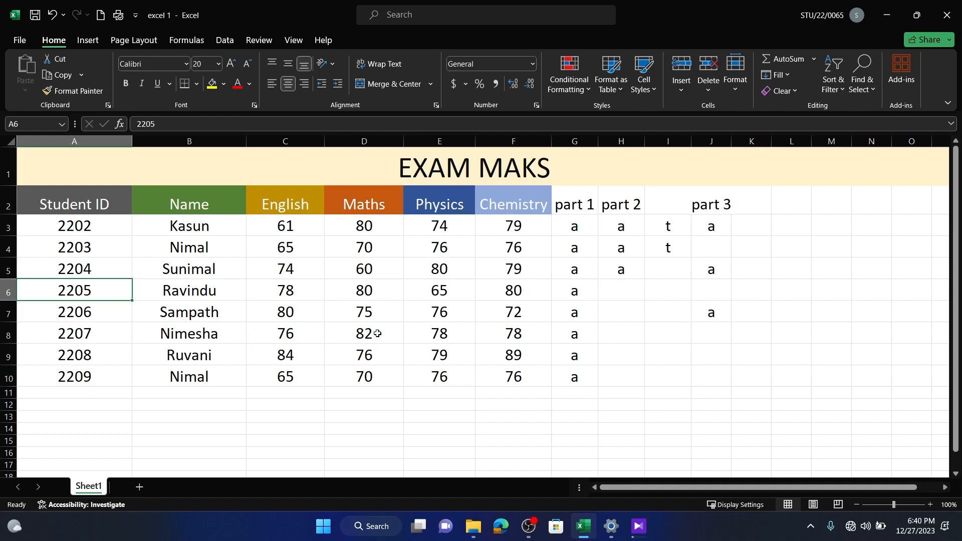
key("Right")
key("Down")
key("Up")
key("Up")
key("Up")
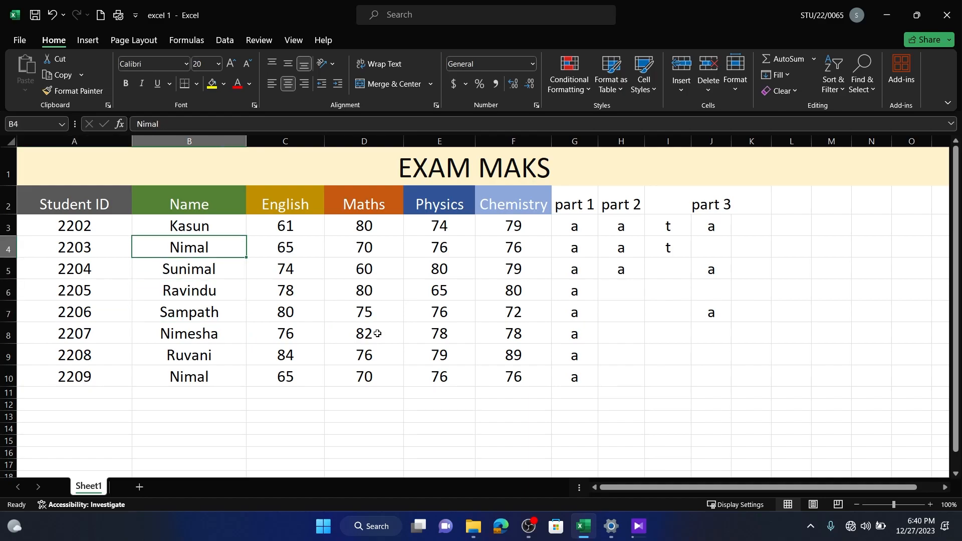
key("Right")
key("Down")
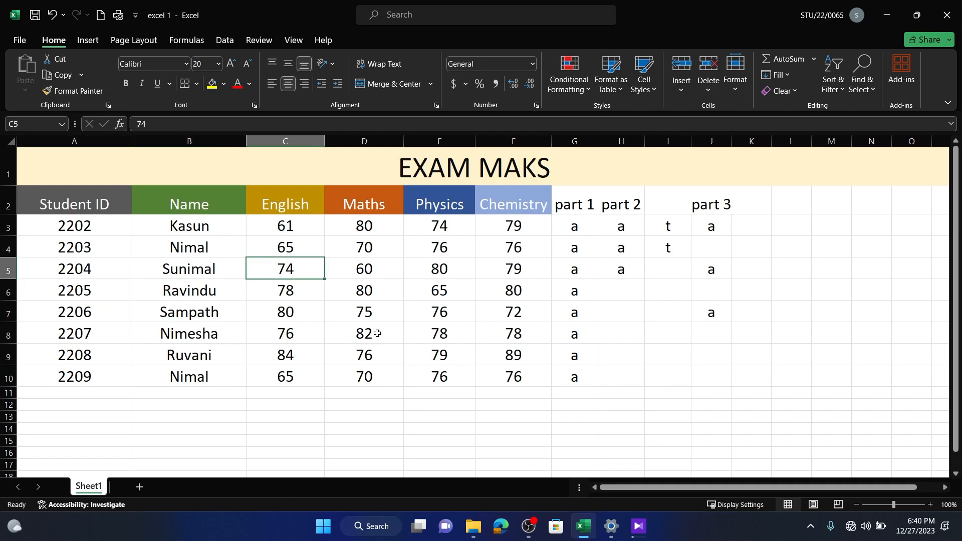
Select the student name range B3:B10, and clear the selection by moving to empty cell D13.
left_click(162, 234)
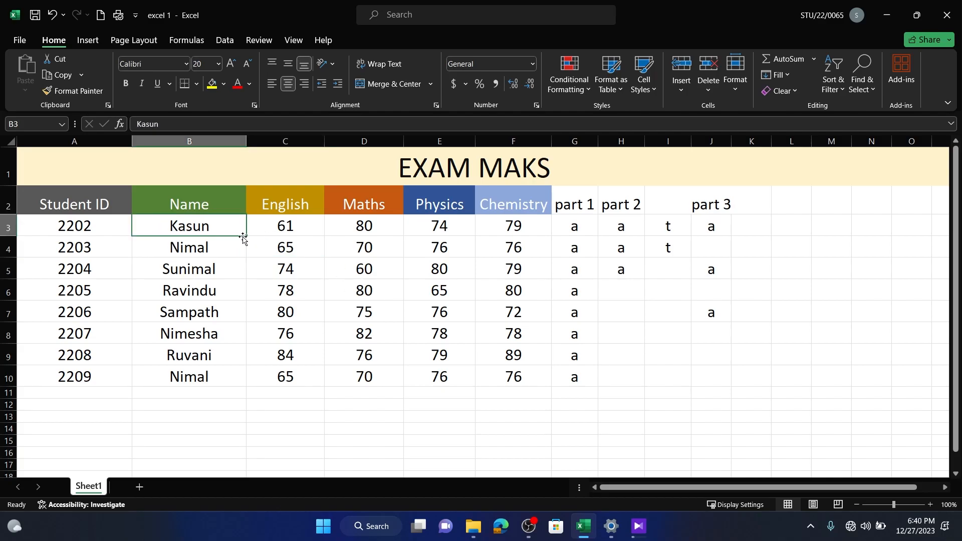
left_click_drag(238, 238, 227, 379)
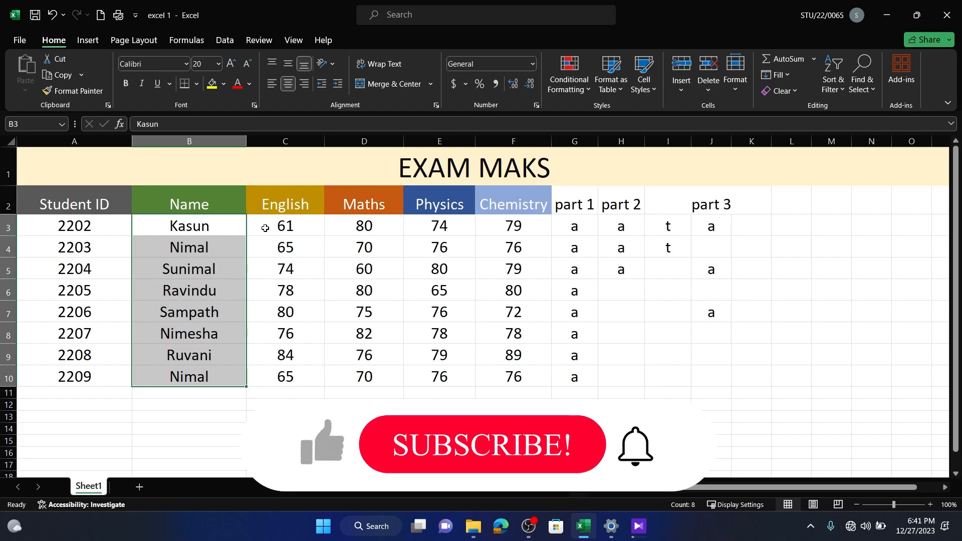
left_click_drag(247, 227, 325, 228)
key("Escape")
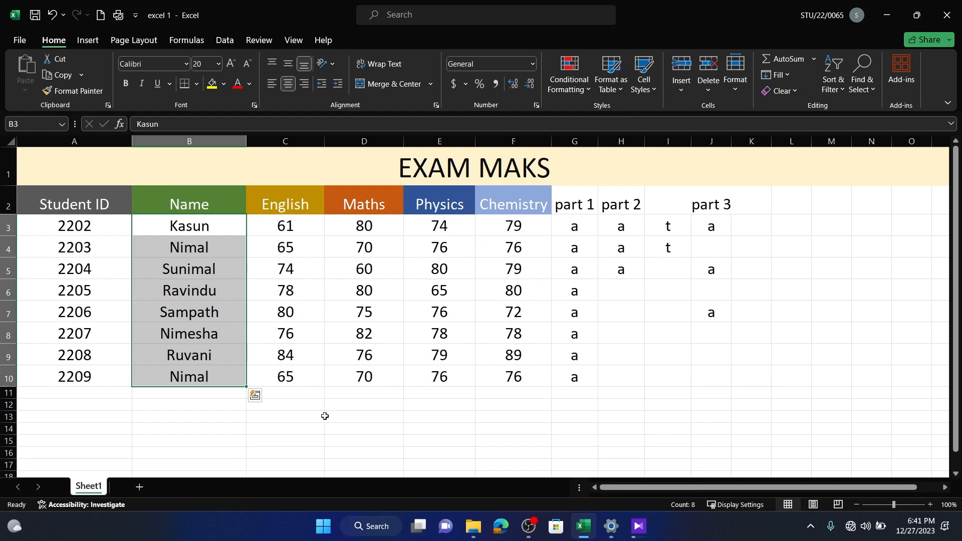
left_click(325, 413)
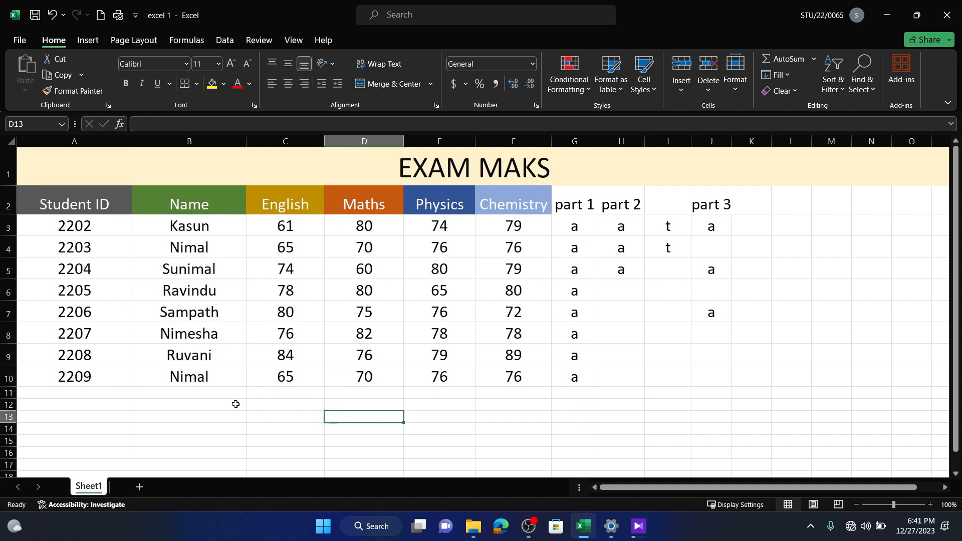
Enter A in cell H6 of the part 2 column.
left_click(195, 373)
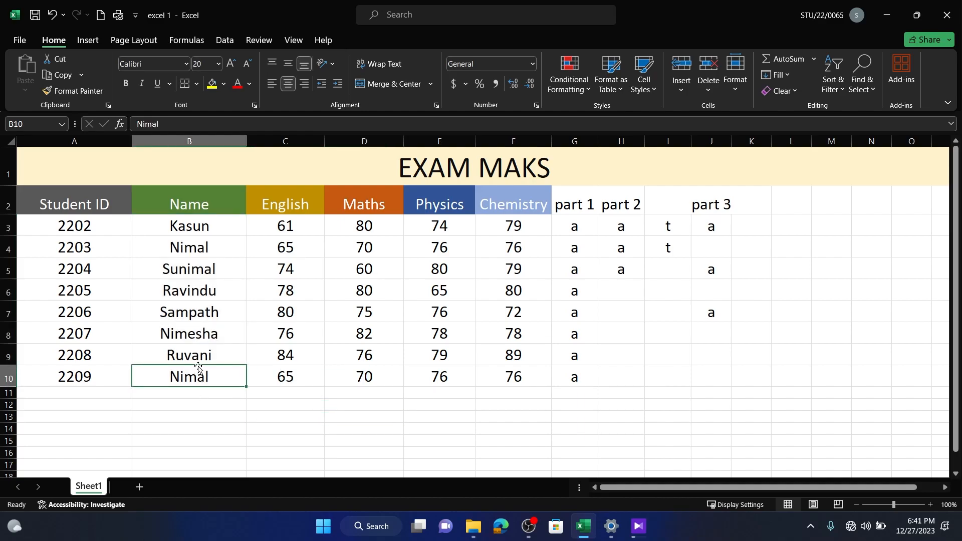
left_click(194, 288)
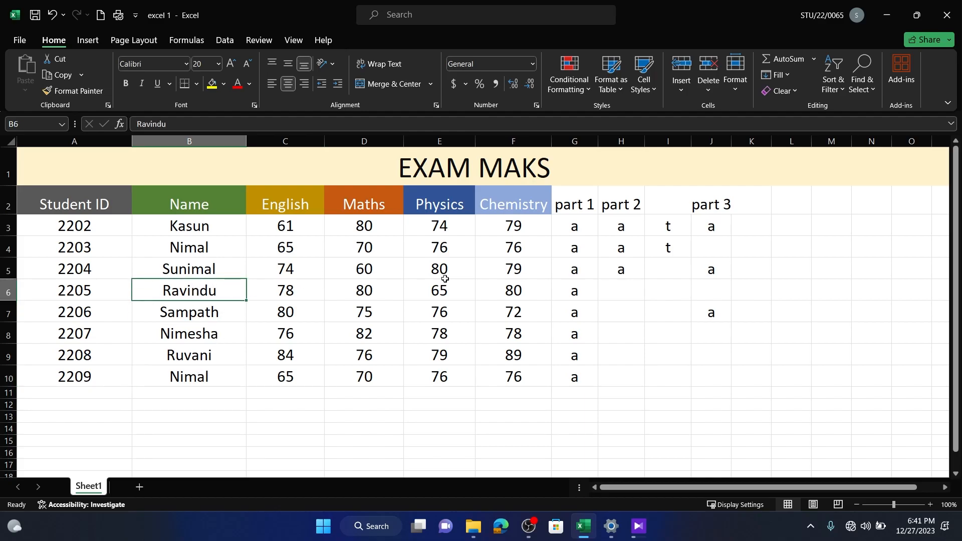
left_click(617, 286)
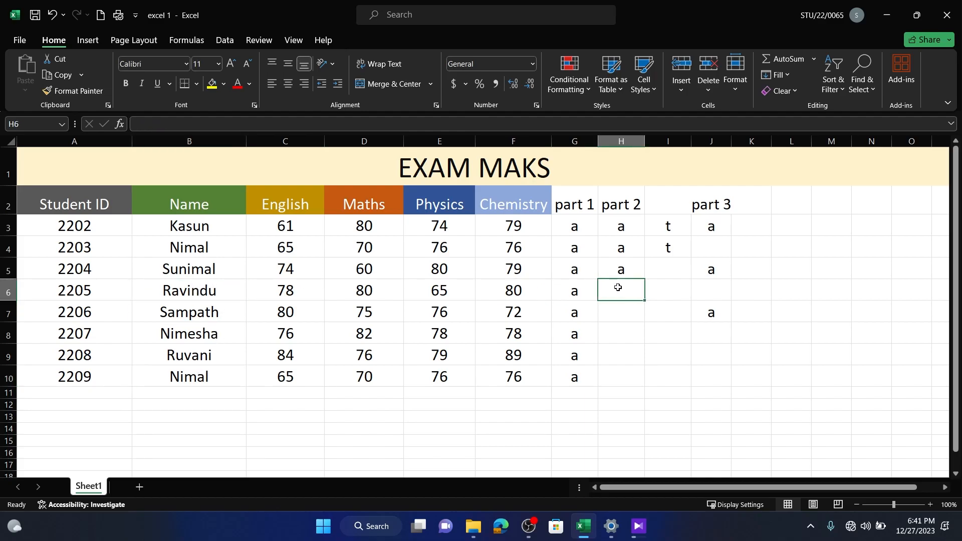
type("a")
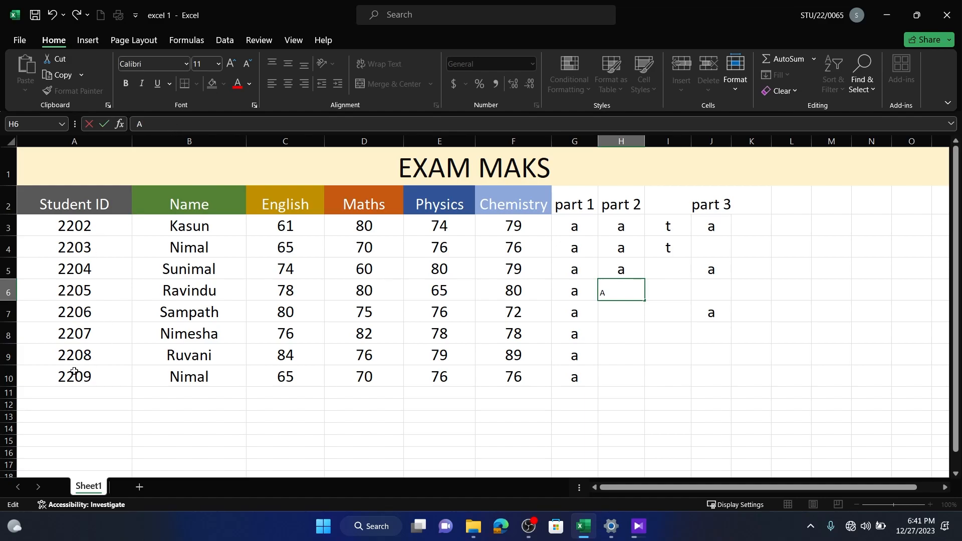
left_click(222, 376)
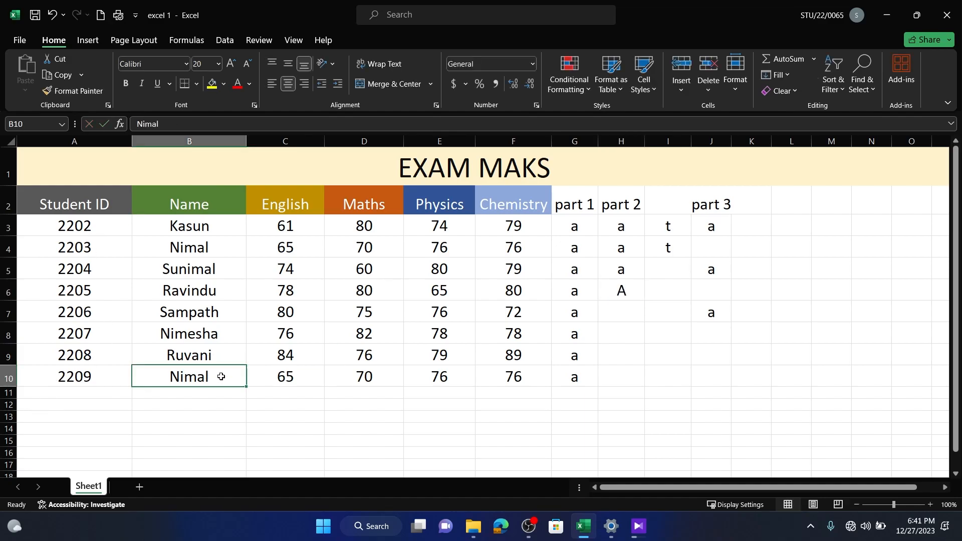
Undo the entry in cell H6 and return to the name in B10.
left_click(190, 249)
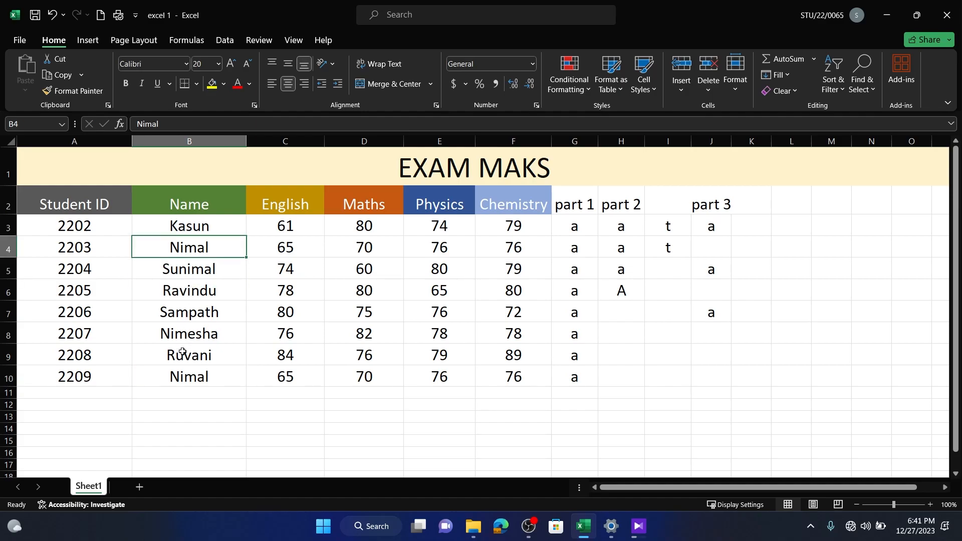
left_click(105, 250)
key("ctrl+z")
left_click(201, 377)
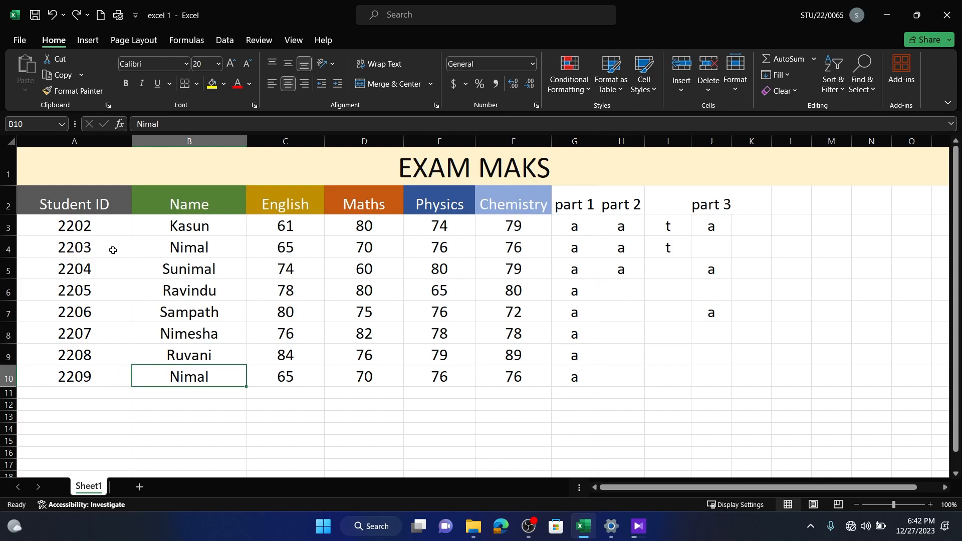
Clear the contents of the duplicate student record in A4:J4 and delete those cells so the records below shift up.
left_click_drag(113, 250, 701, 242)
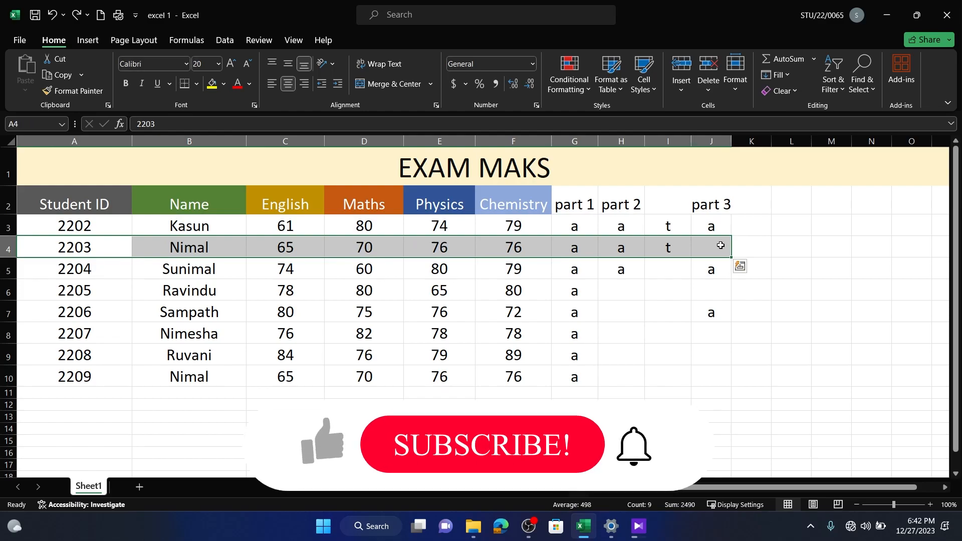
left_click(794, 91)
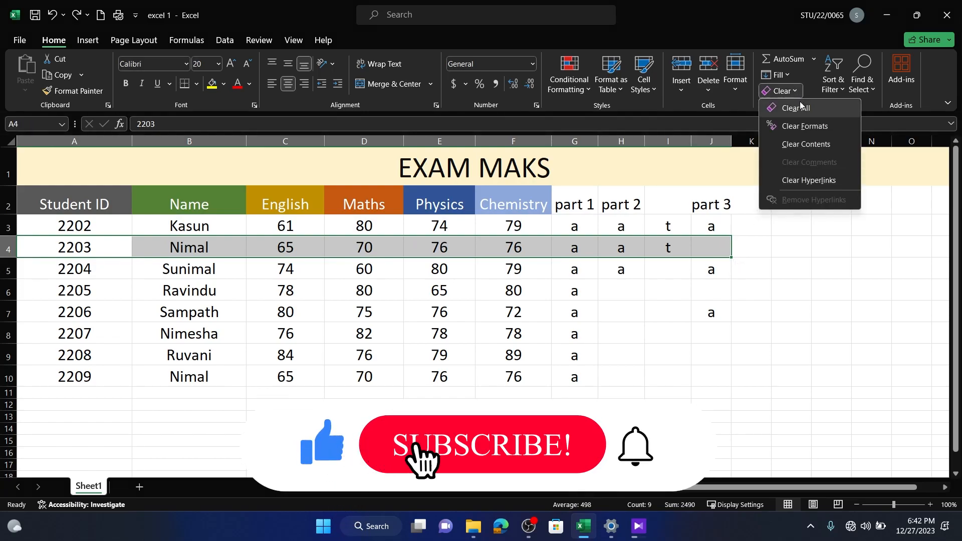
left_click(803, 144)
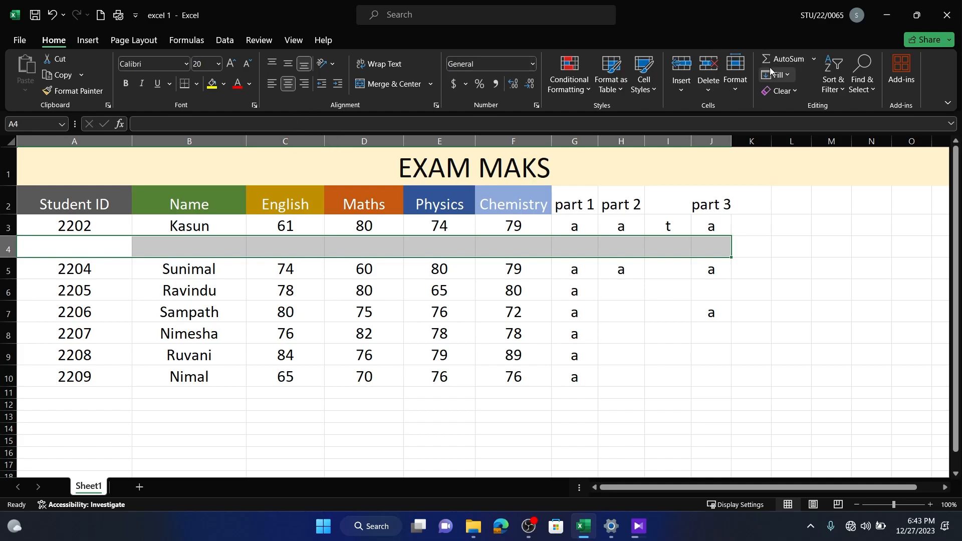
left_click(699, 66)
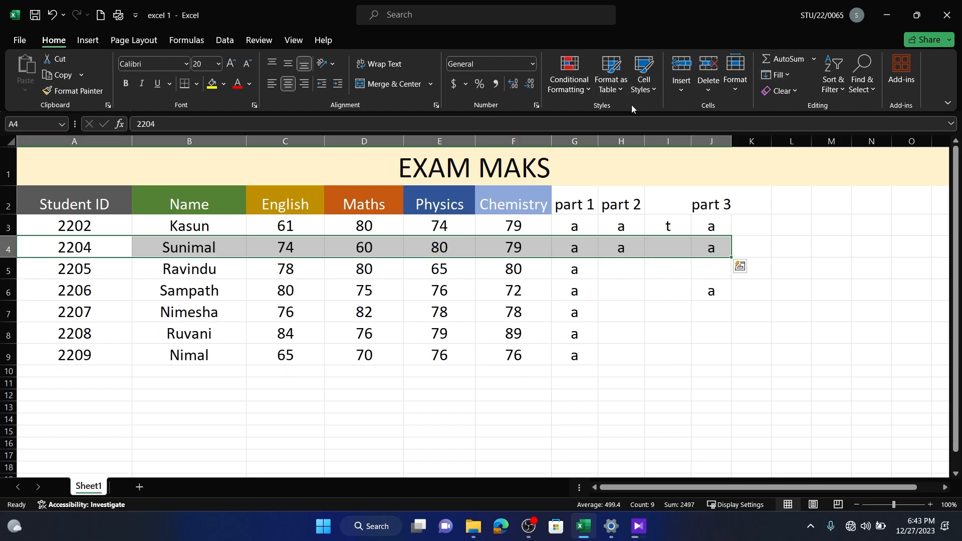
left_click(159, 395)
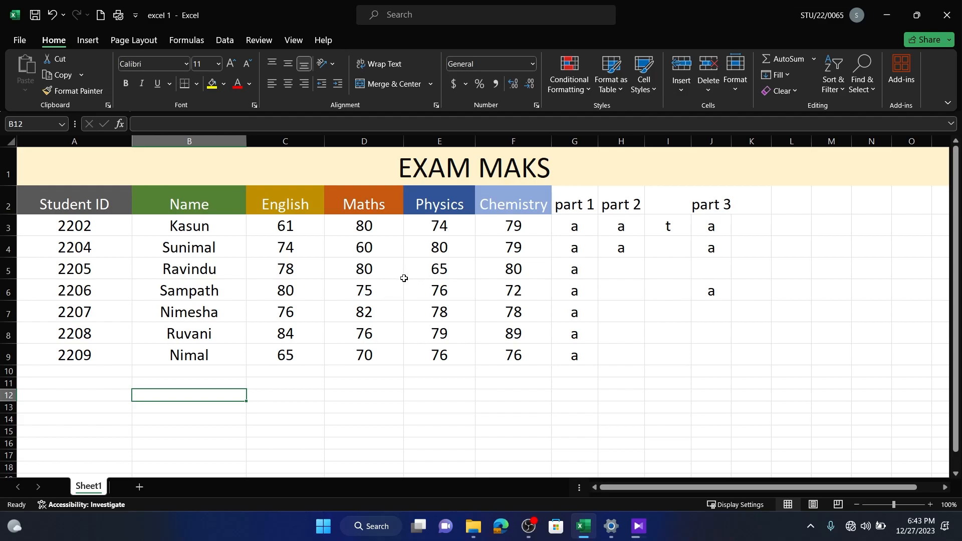
Copy the a from cell H4 and paste it into H7:H9 in the part 2 column.
left_click(617, 228)
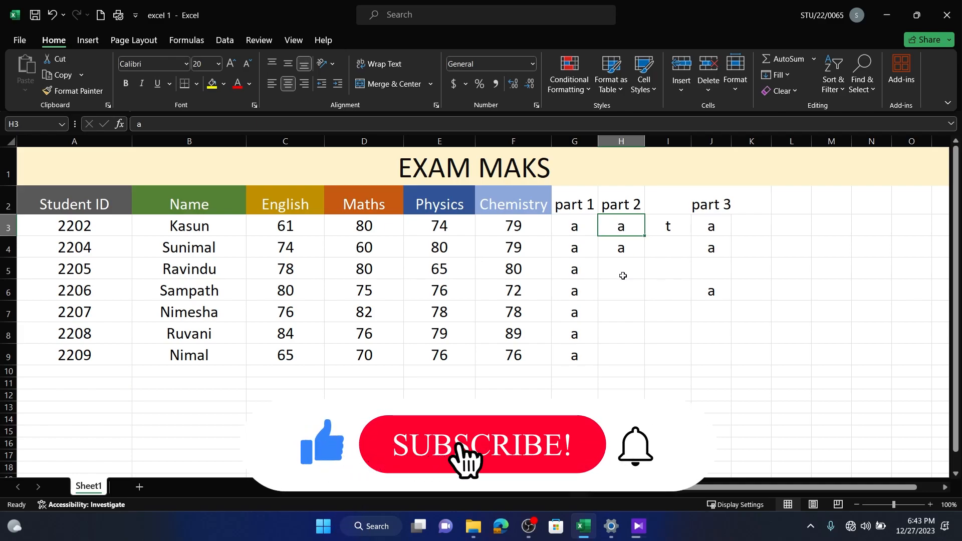
left_click(620, 254)
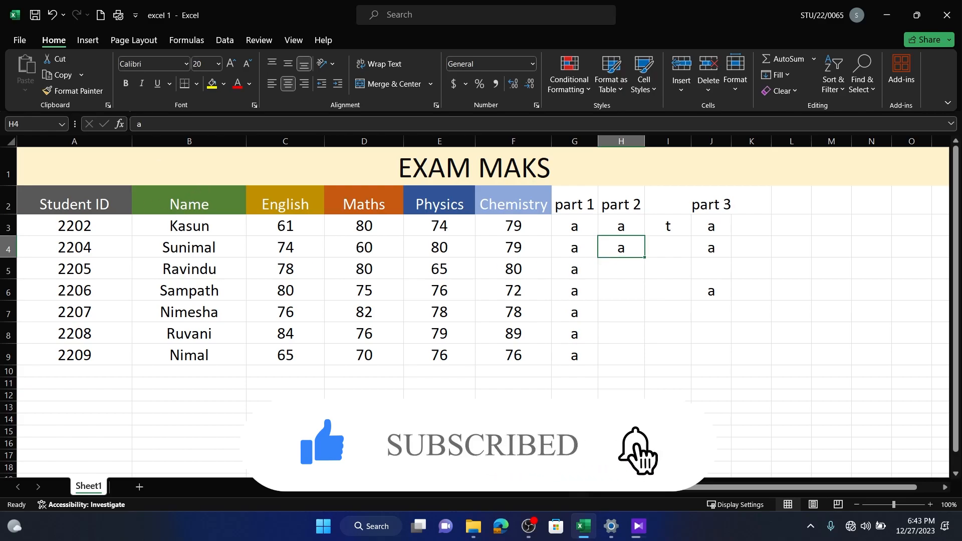
left_click(61, 76)
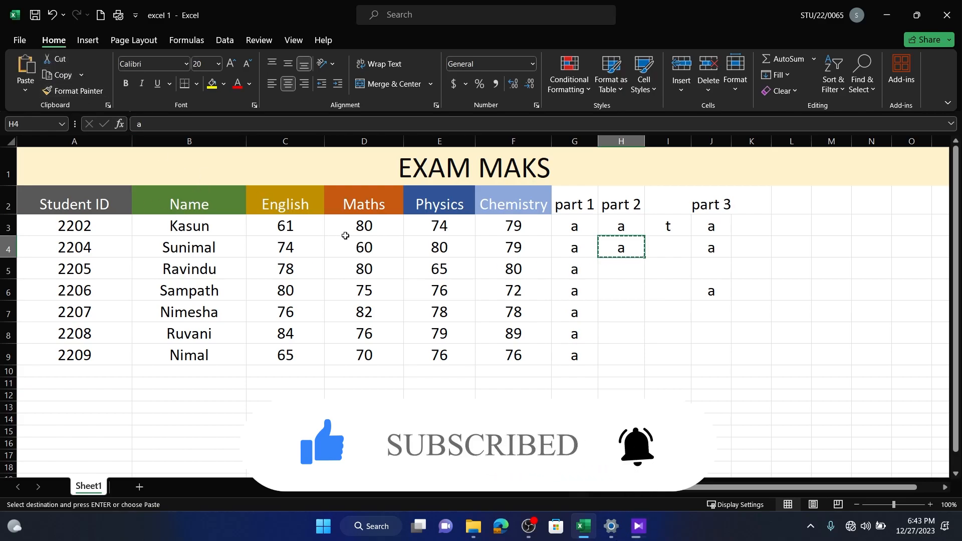
left_click(624, 268)
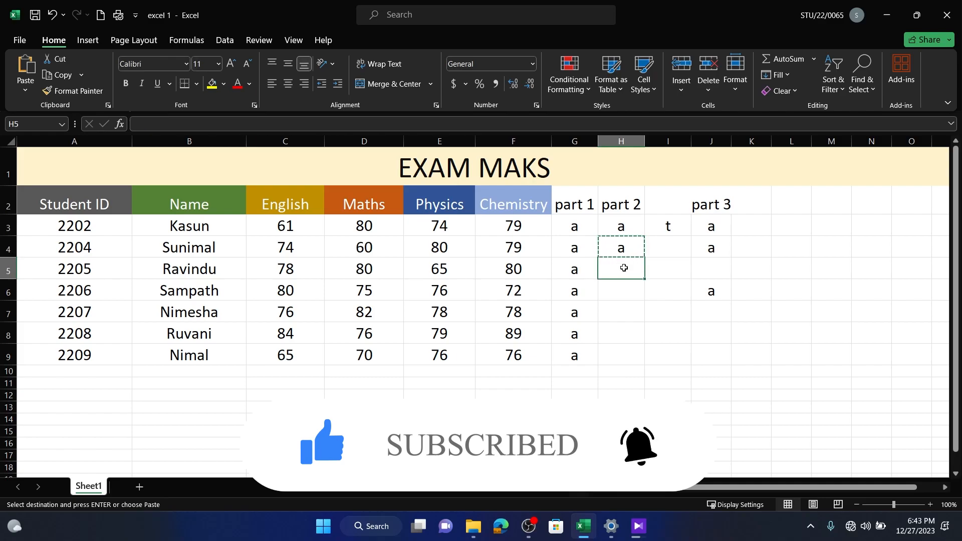
left_click_drag(619, 314, 622, 361)
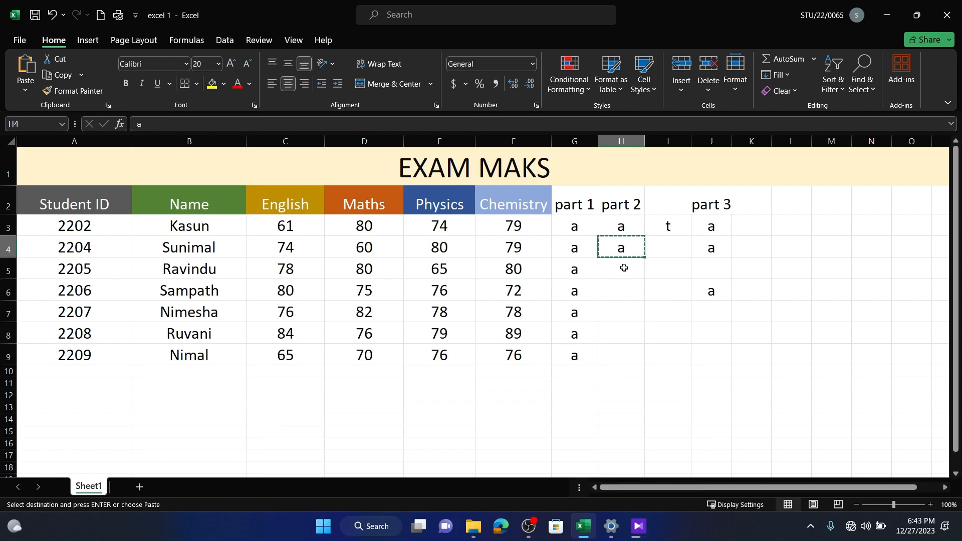
left_click(624, 268)
left_click_drag(619, 317, 622, 363)
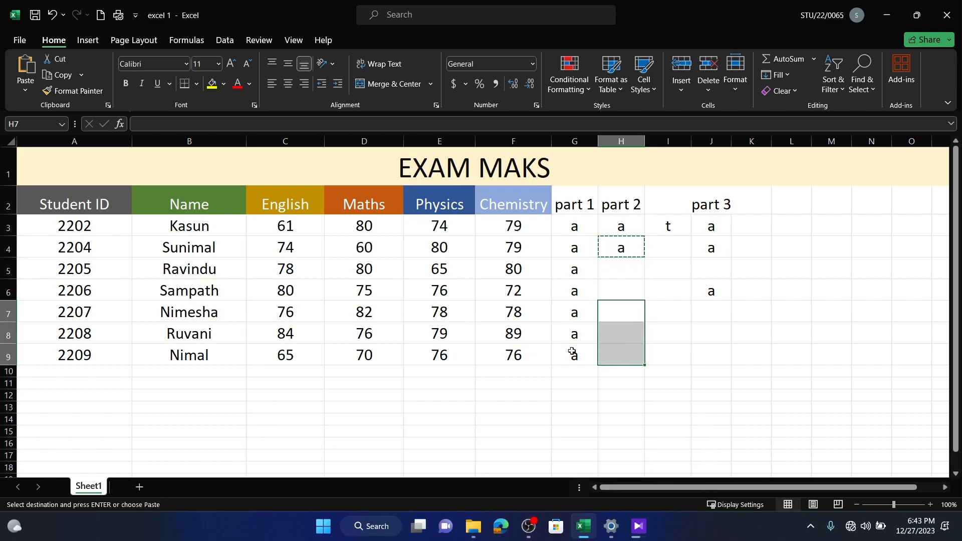
left_click(25, 67)
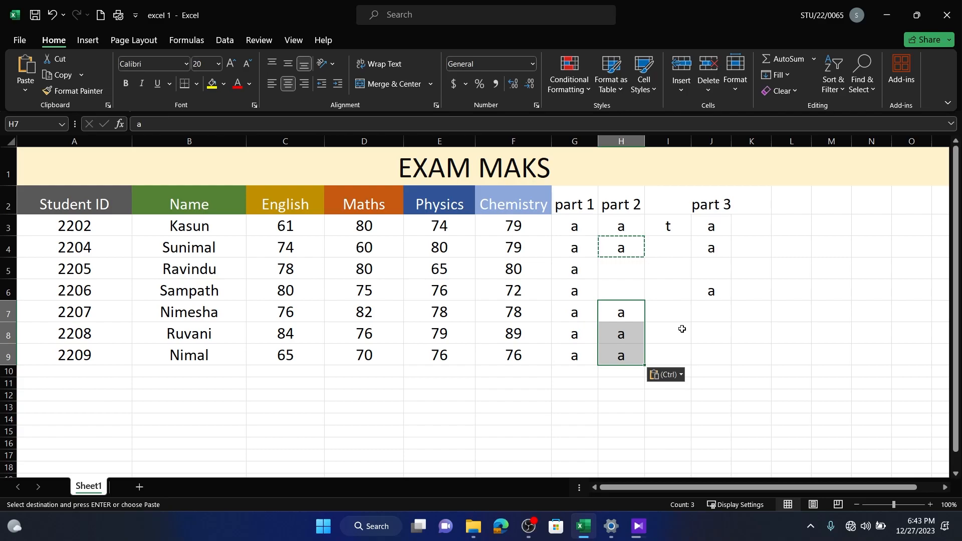
left_click(25, 91)
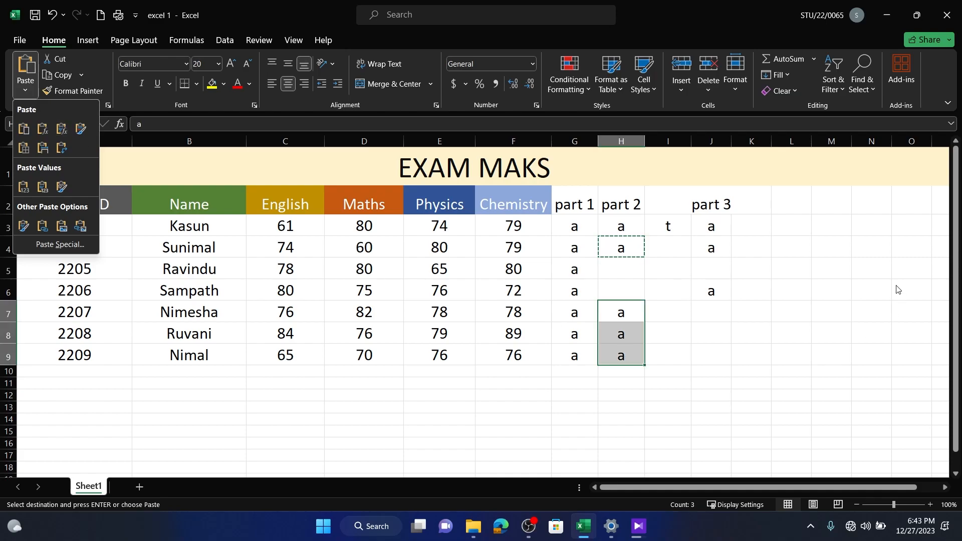
key("Escape")
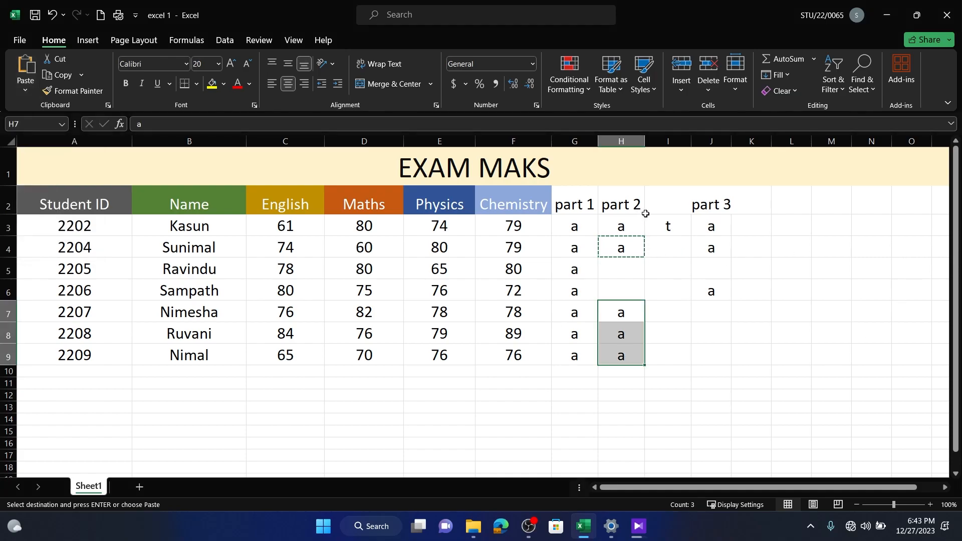
Cut the t from cell I3 and paste it into H5 in the part 2 column.
left_click(670, 225)
right_click(672, 225)
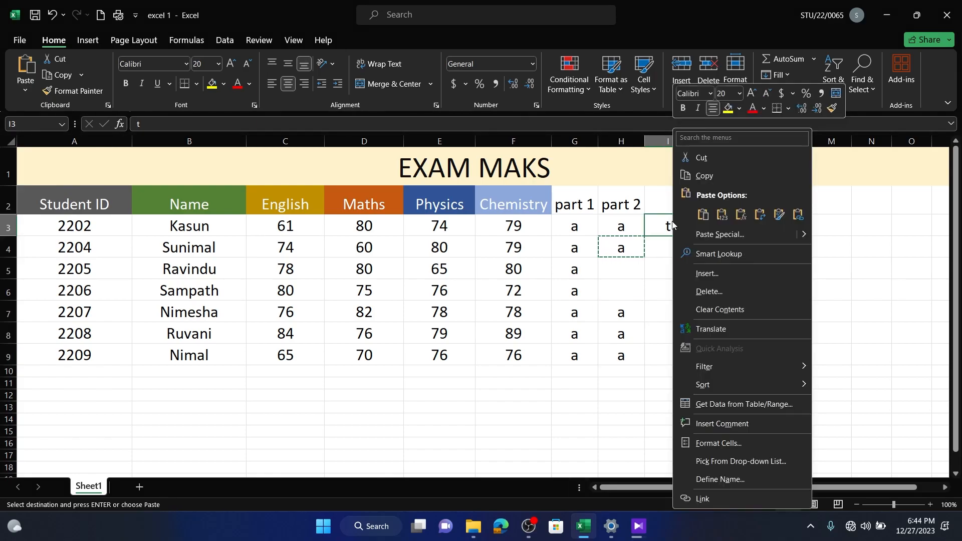
left_click(715, 158)
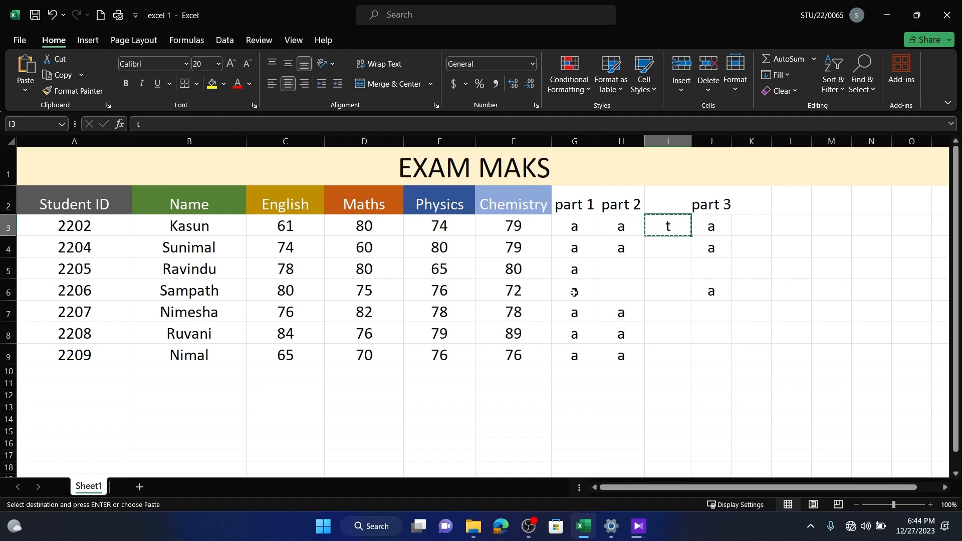
left_click(631, 269)
right_click(615, 269)
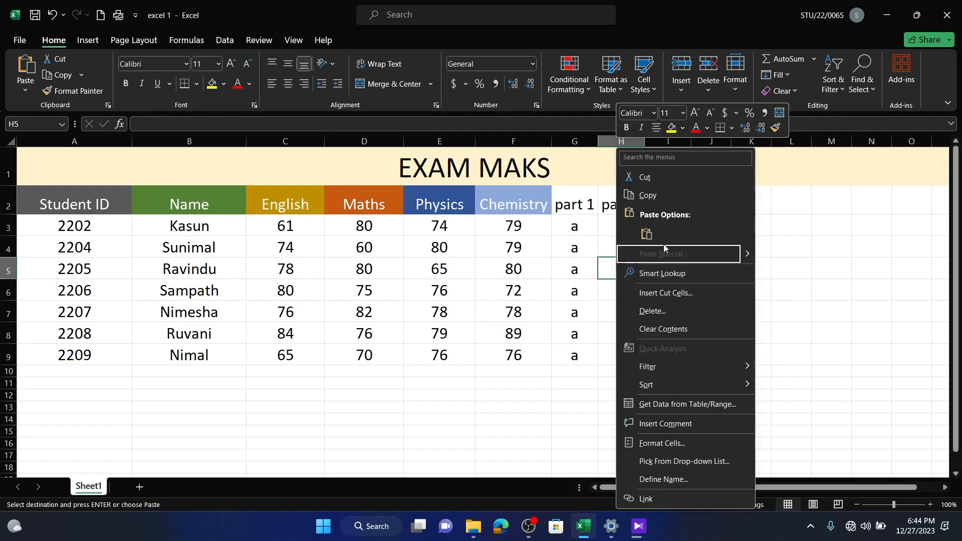
left_click(646, 233)
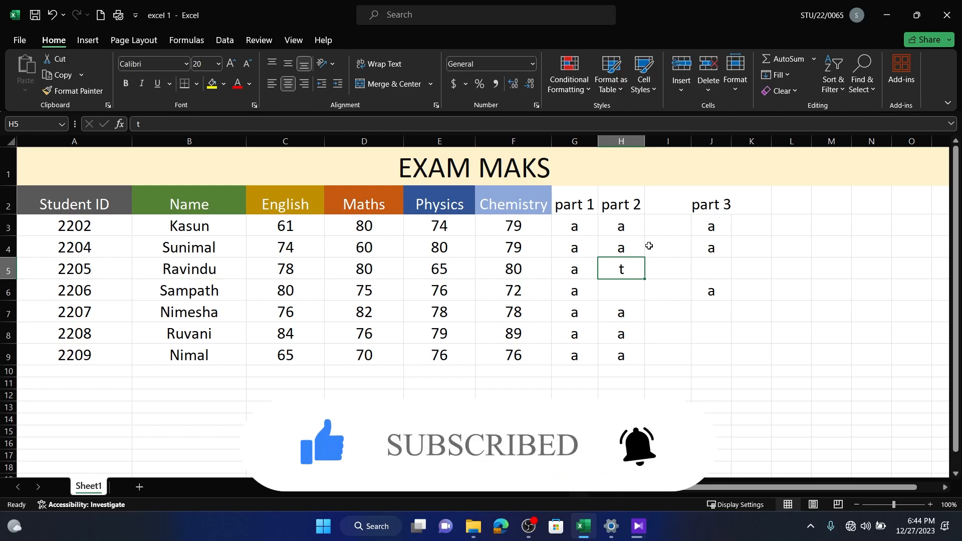
Move the part 3 block from J2:J6 to I2:I6, and fill the a in I6 down to I9.
left_click_drag(702, 198, 715, 288)
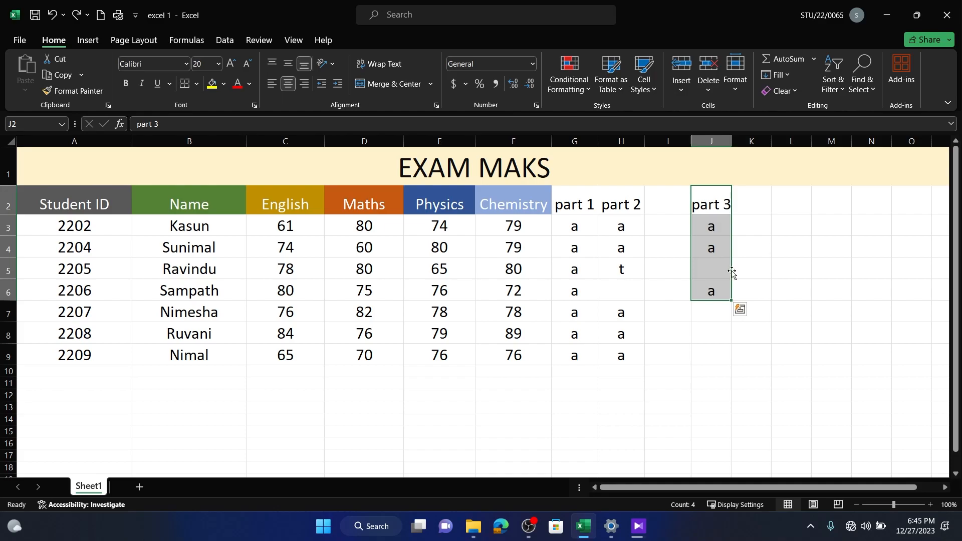
left_click_drag(732, 272, 666, 280)
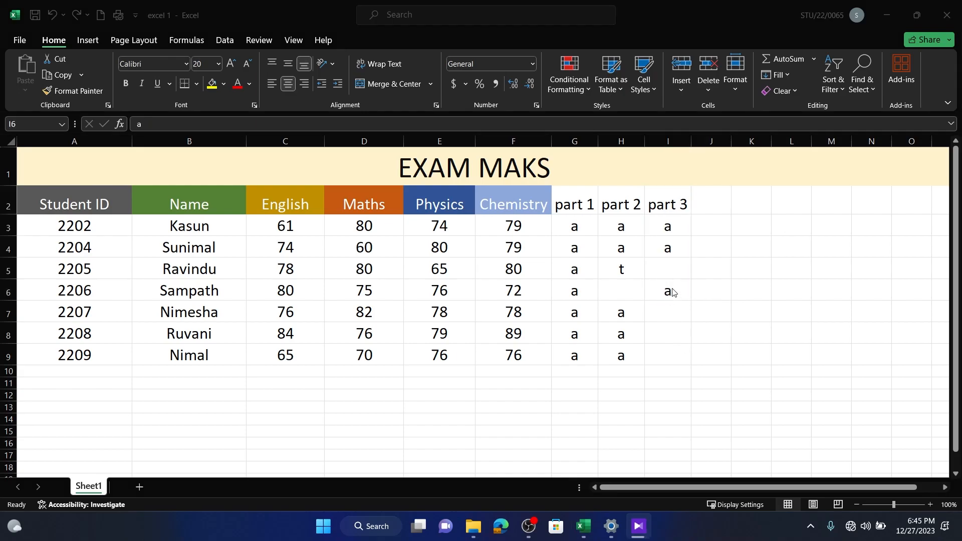
left_click(673, 289)
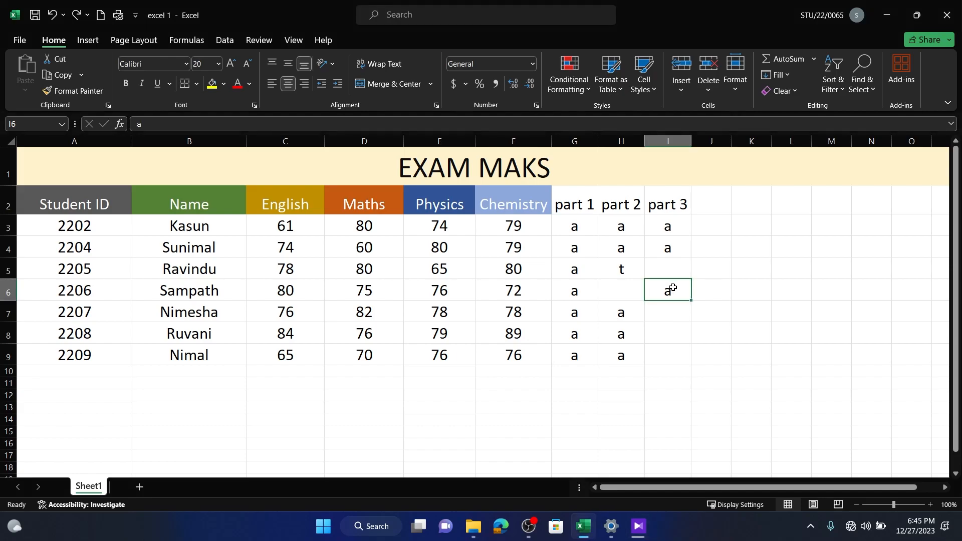
left_click_drag(692, 300, 680, 363)
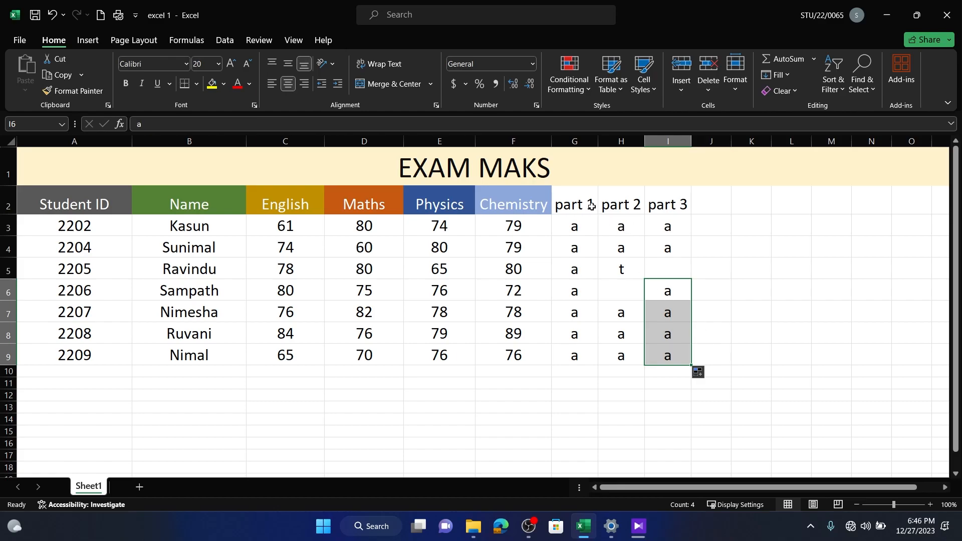
Extend the header series from part 3 in I2 across to part 7 in M2 with AutoFill.
left_click(671, 197)
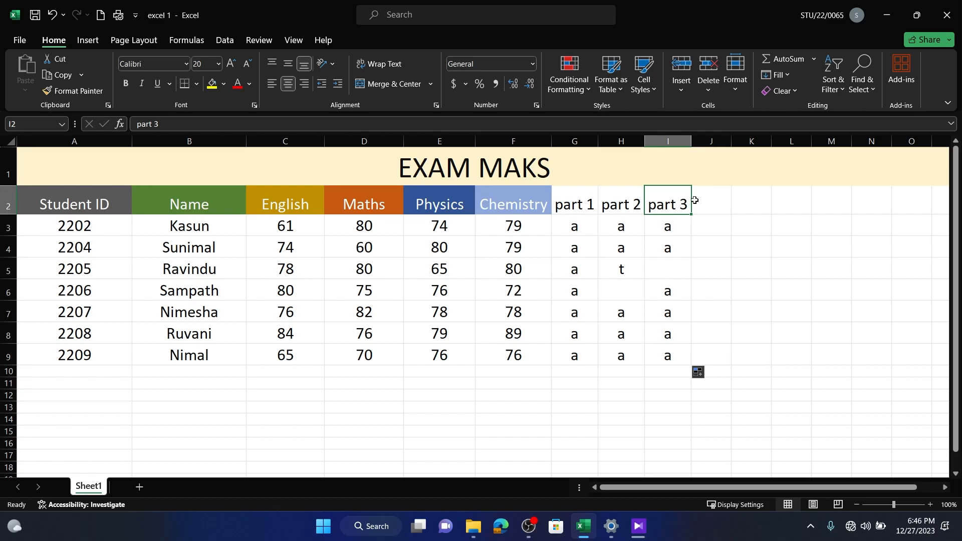
left_click_drag(693, 213, 845, 207)
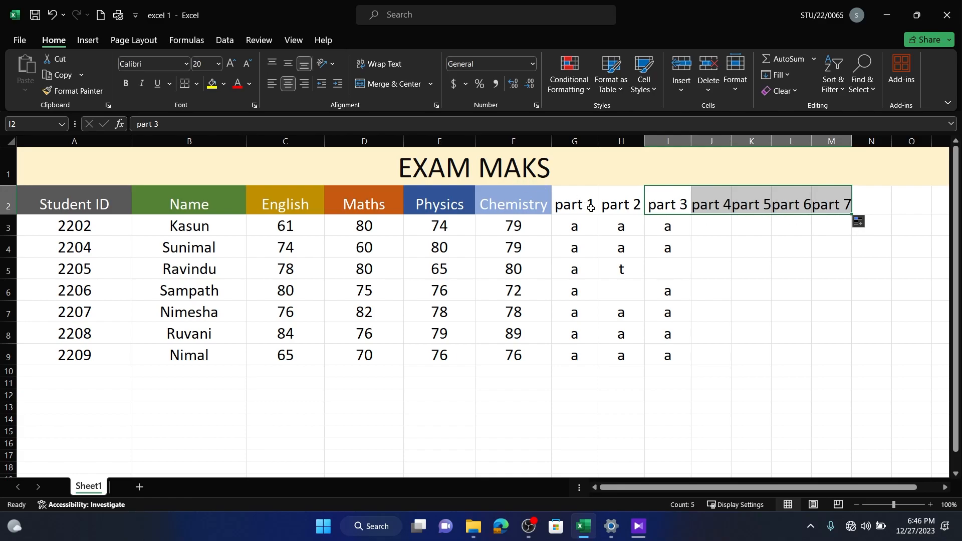